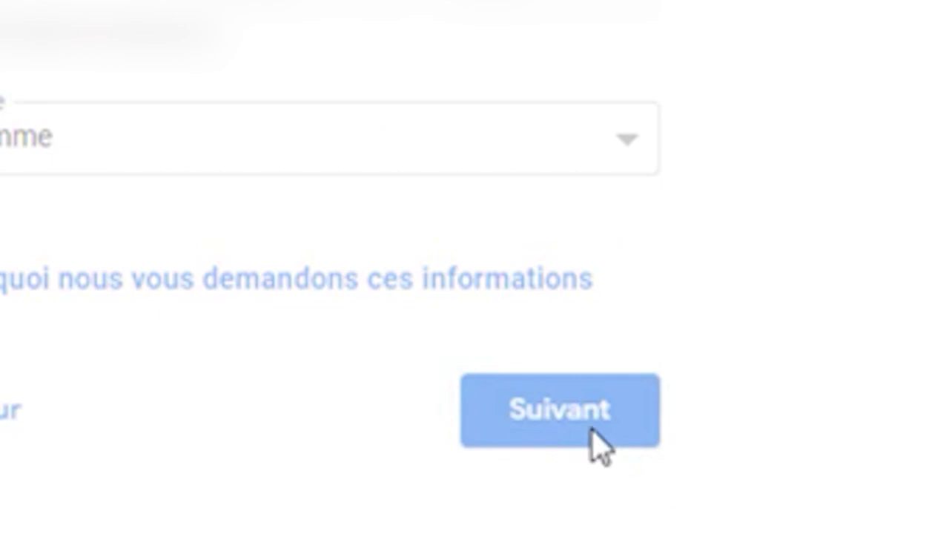
Accept Google's terms of service to complete the account sign-up and sign in to YouTube.
scroll(487, 361, down, 10)
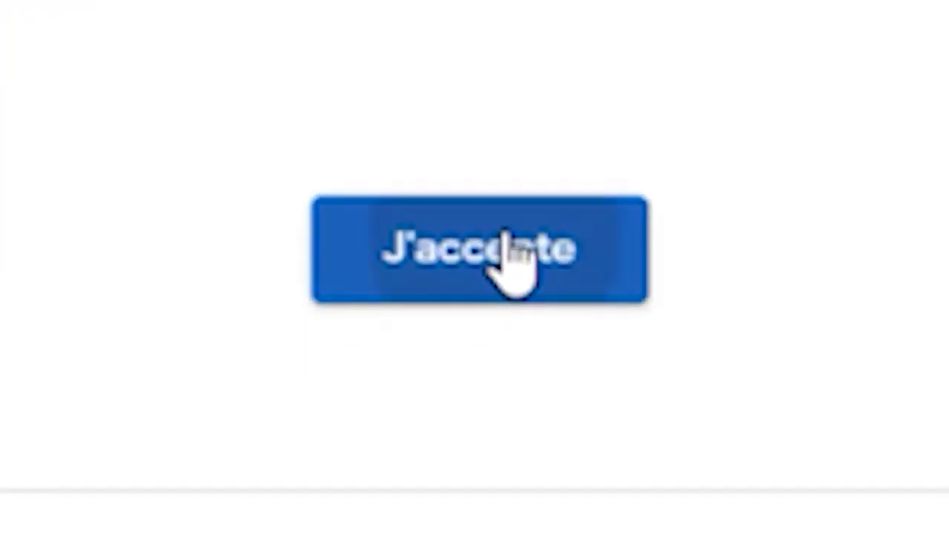
click(480, 371)
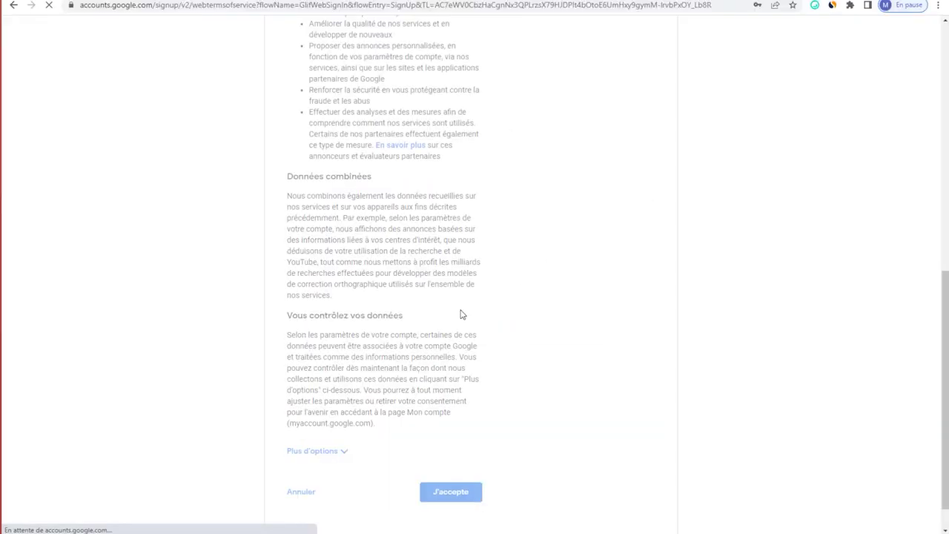
drag(598, 141, 447, 139)
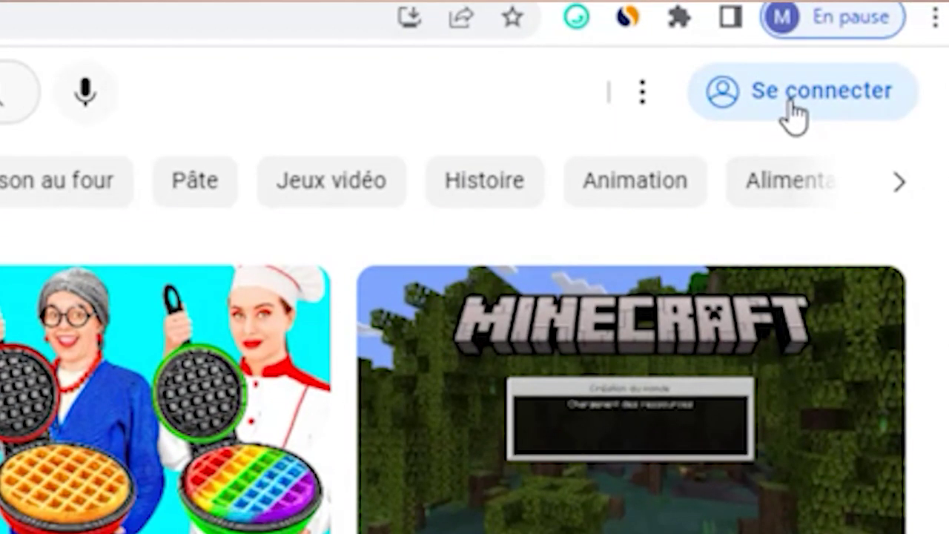
click(792, 111)
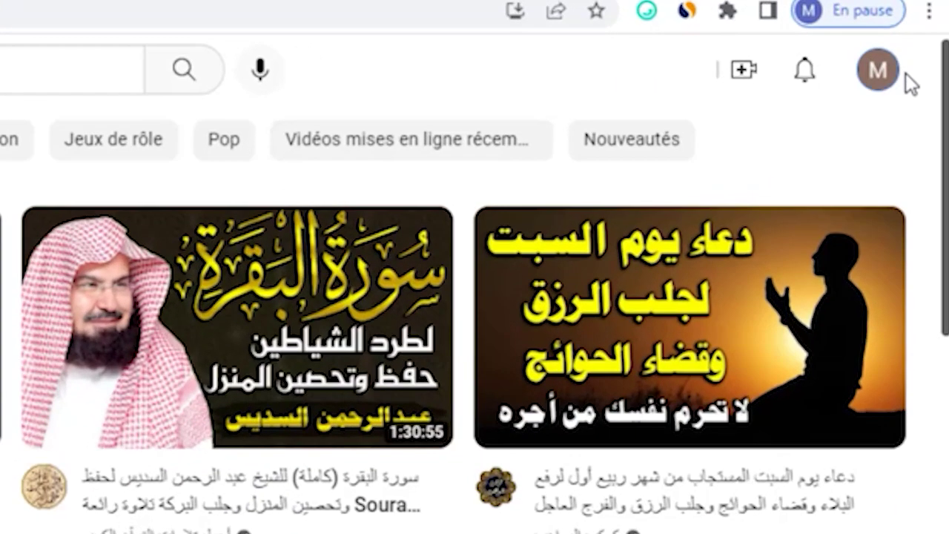
Create a YouTube channel, replacing the surname in its name with "Tuto Chaîne".
click(916, 31)
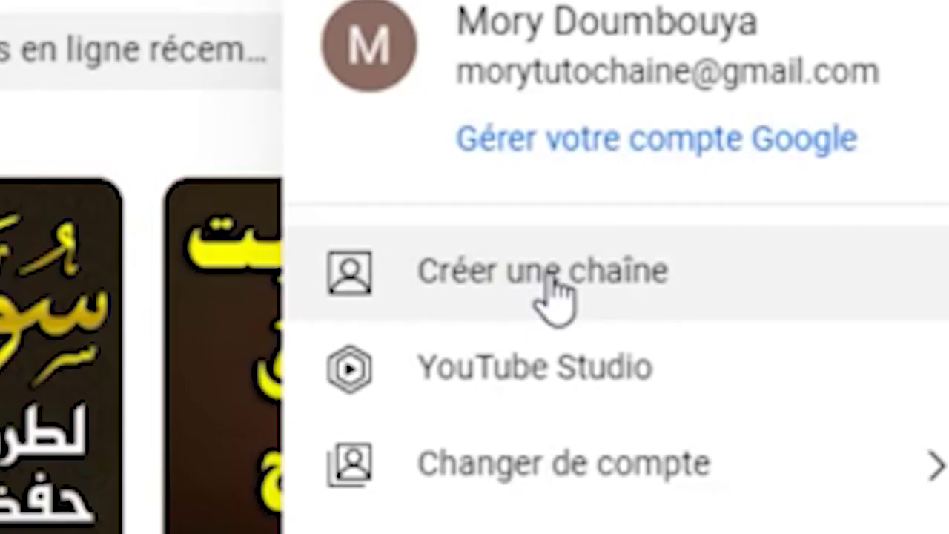
click(695, 265)
drag(424, 289, 382, 290)
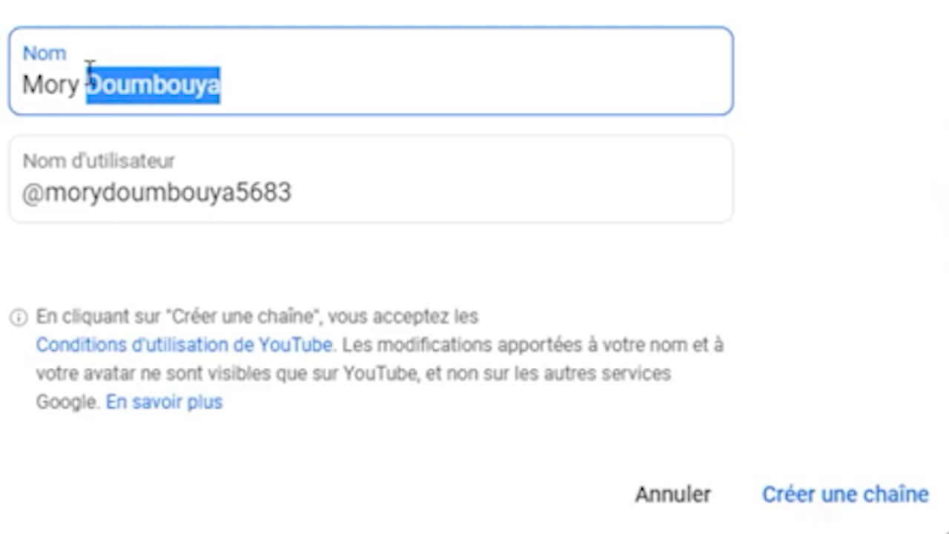
text(Tuto Chaîne)
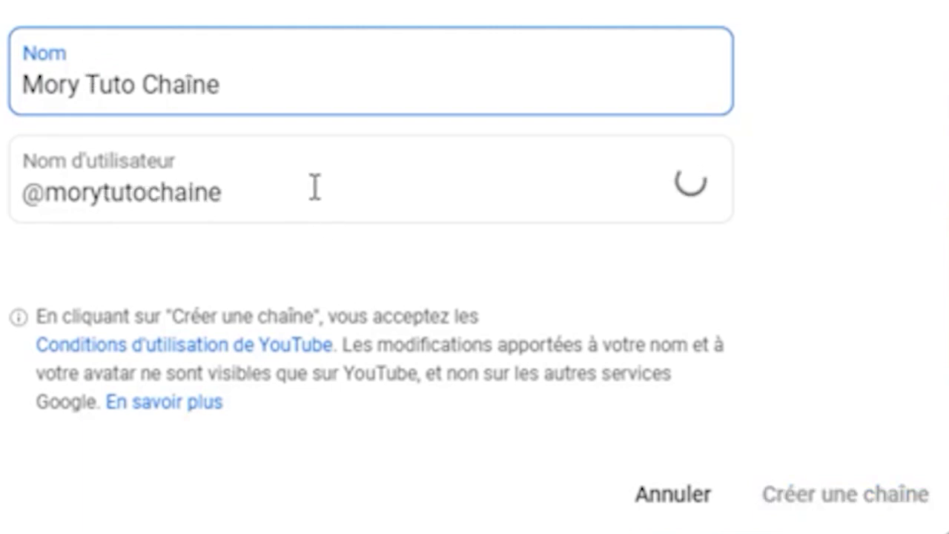
click(186, 222)
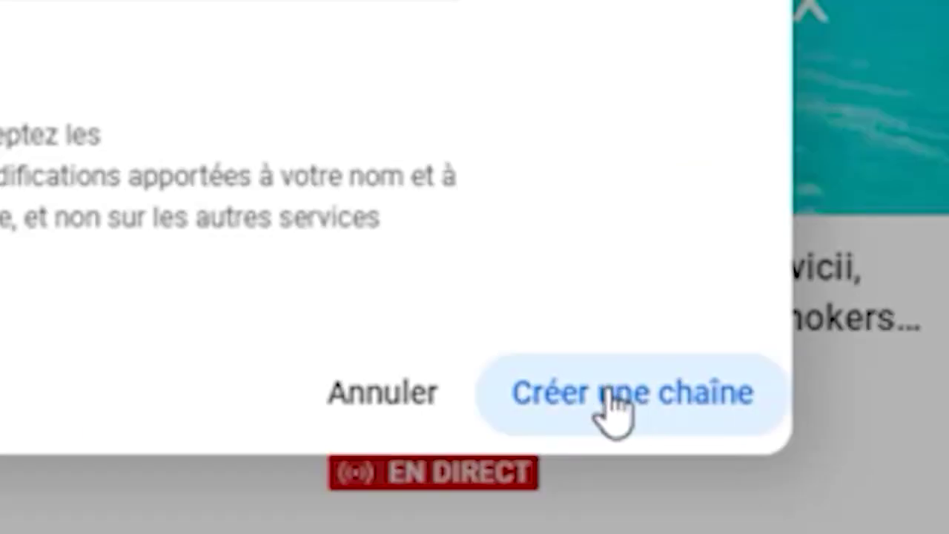
click(833, 495)
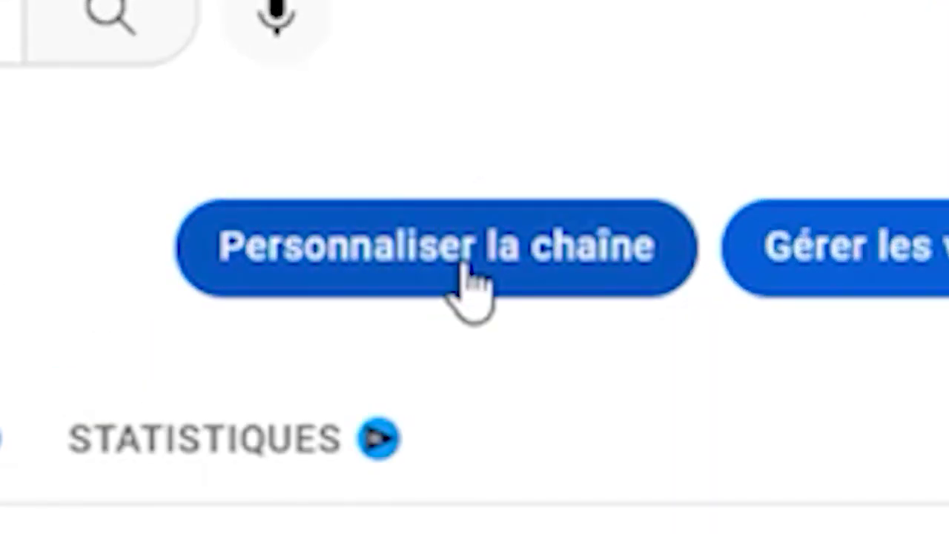
Open the channel customization page in YouTube Studio and dismiss the introductory tips.
click(577, 290)
click(488, 396)
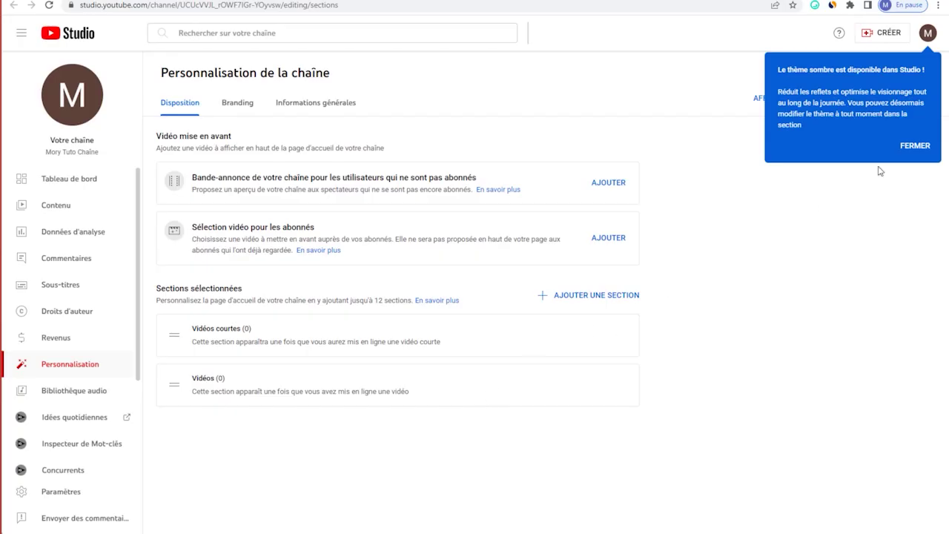
click(915, 146)
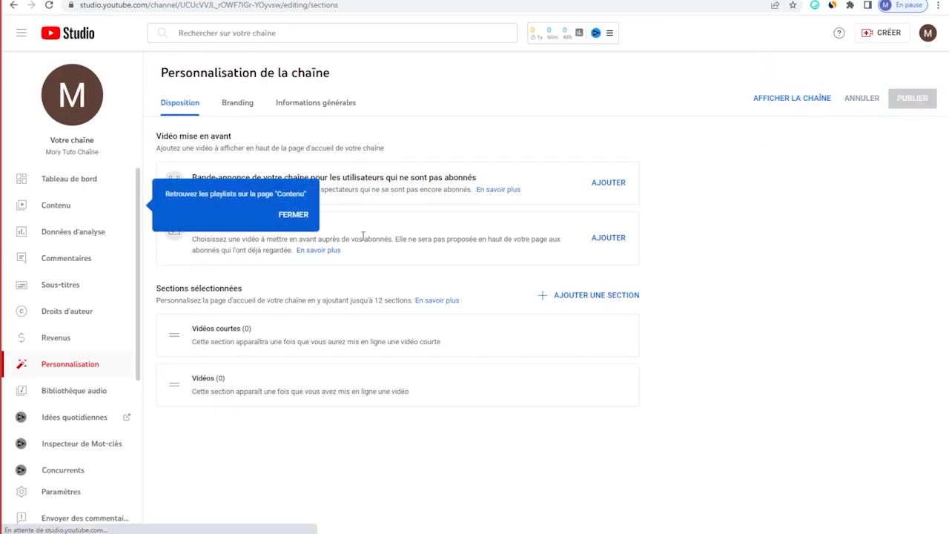
click(293, 215)
View the channel's vidIQ statistics overview and close it.
click(598, 34)
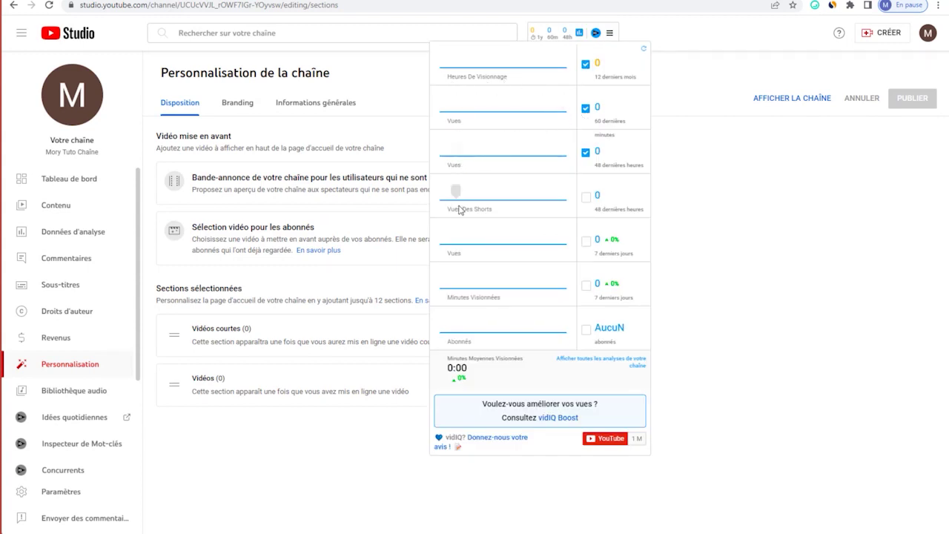
click(675, 239)
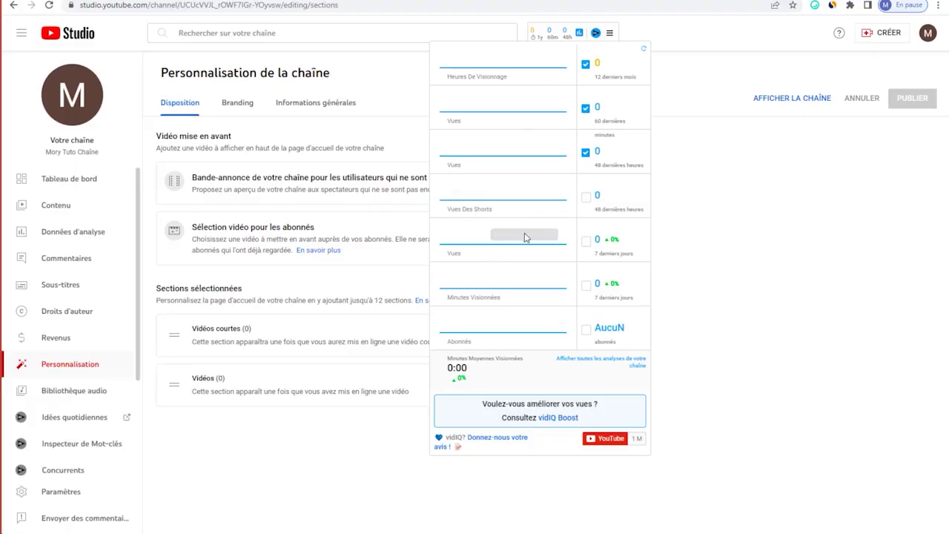
click(780, 200)
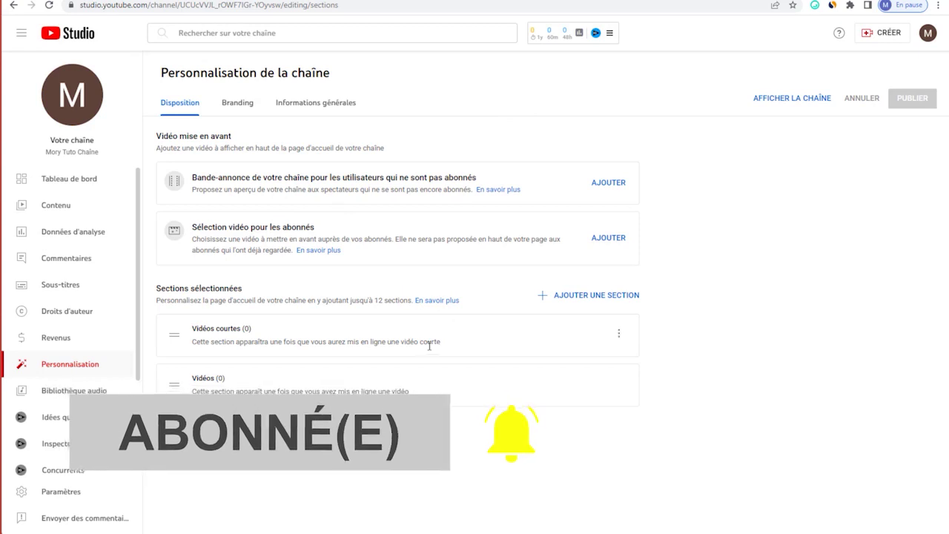
Import the image "Phtoto de profil (3)" from Téléchargements as the channel's profile photo and publish it.
click(246, 110)
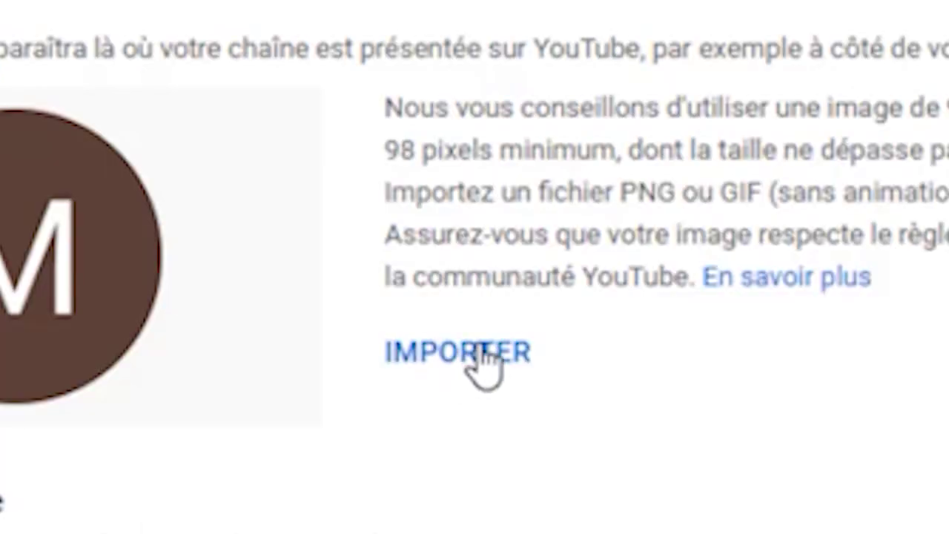
click(354, 228)
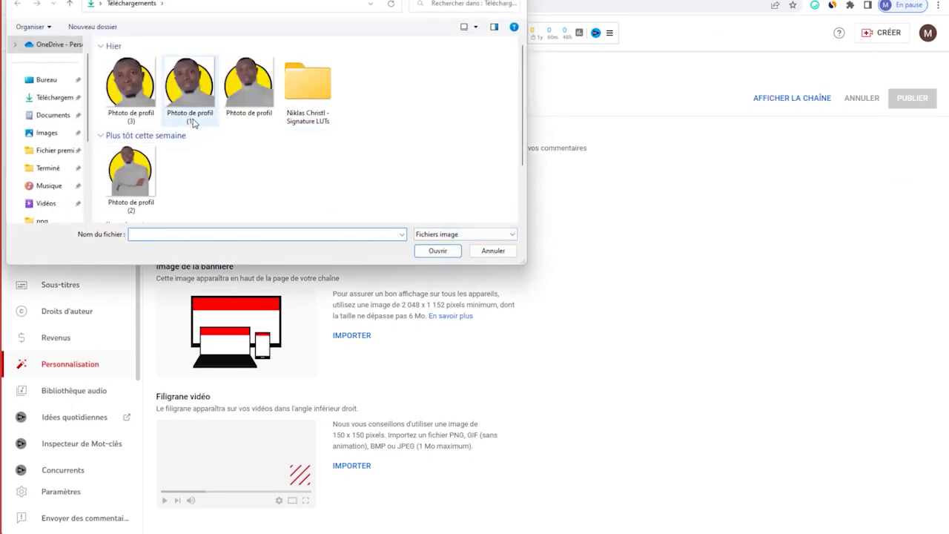
click(122, 93)
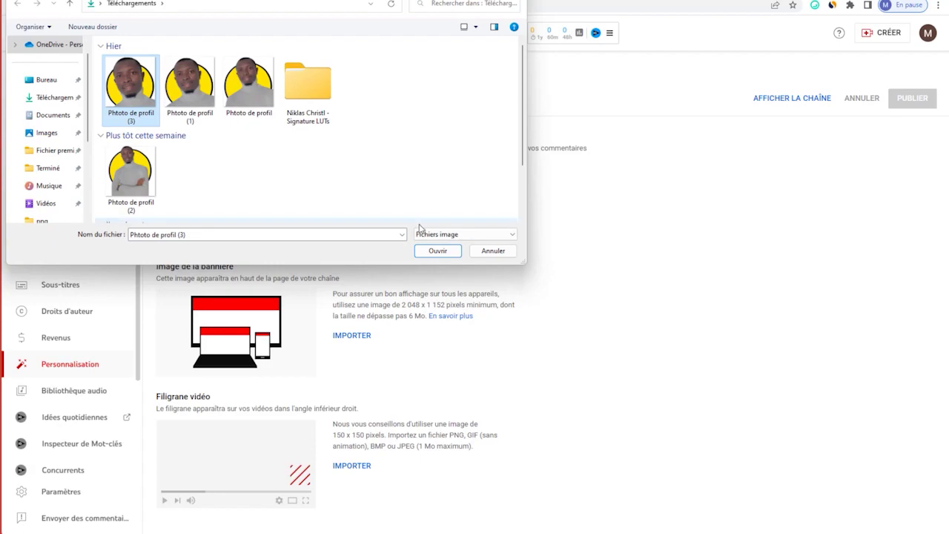
click(438, 251)
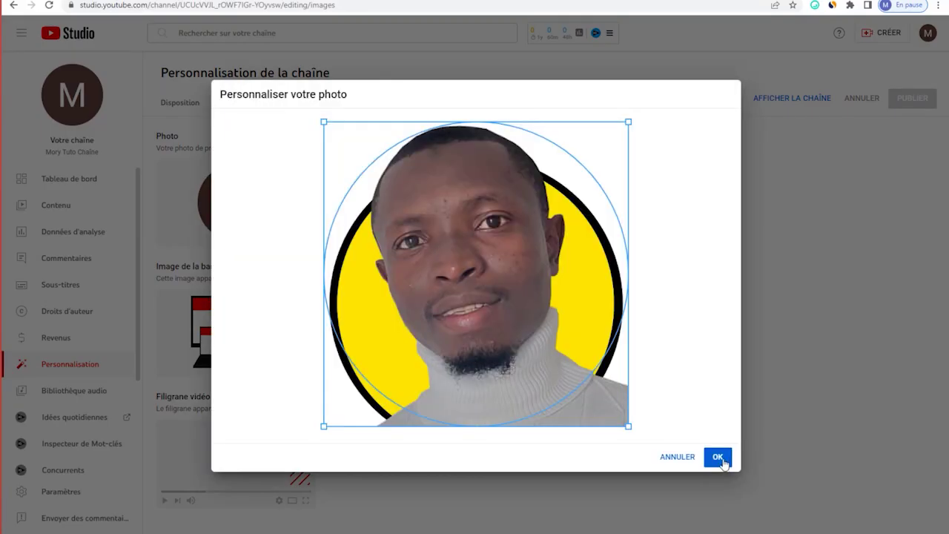
click(718, 457)
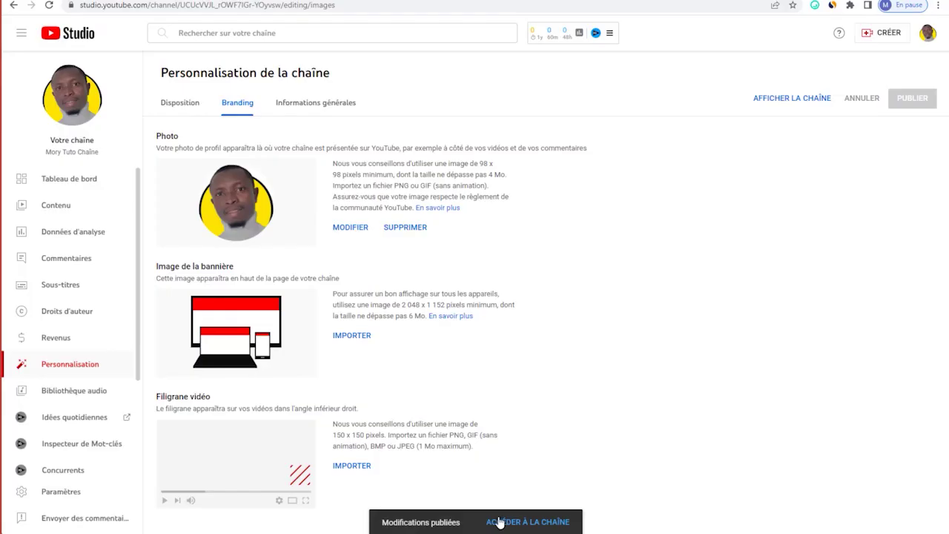
Check the new photo on the public channel page and search YouTube for the channel owner's full name.
click(501, 513)
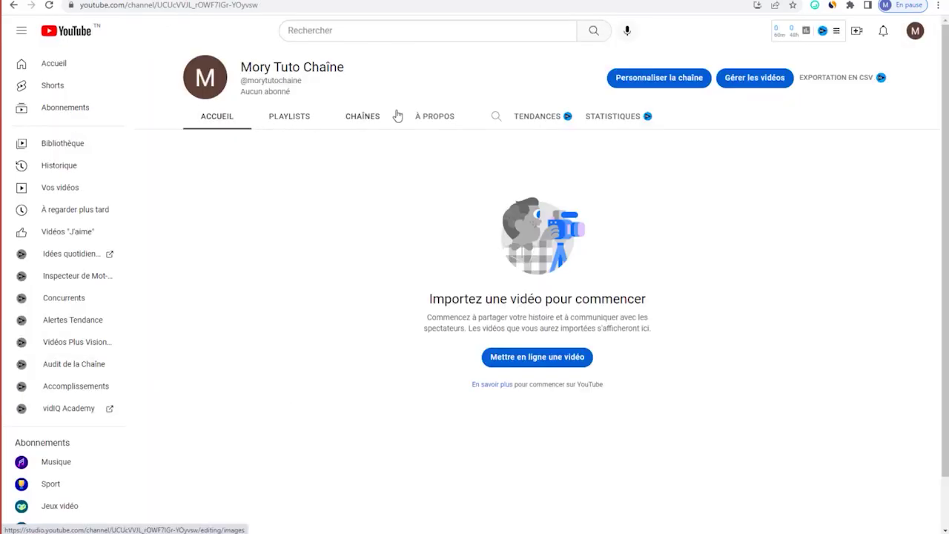
click(364, 118)
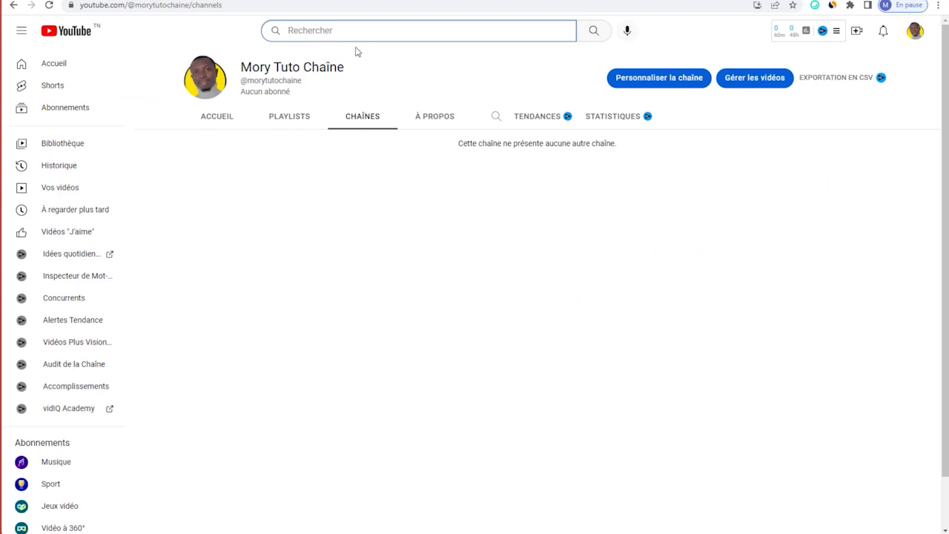
text(Mory Doumbouya)
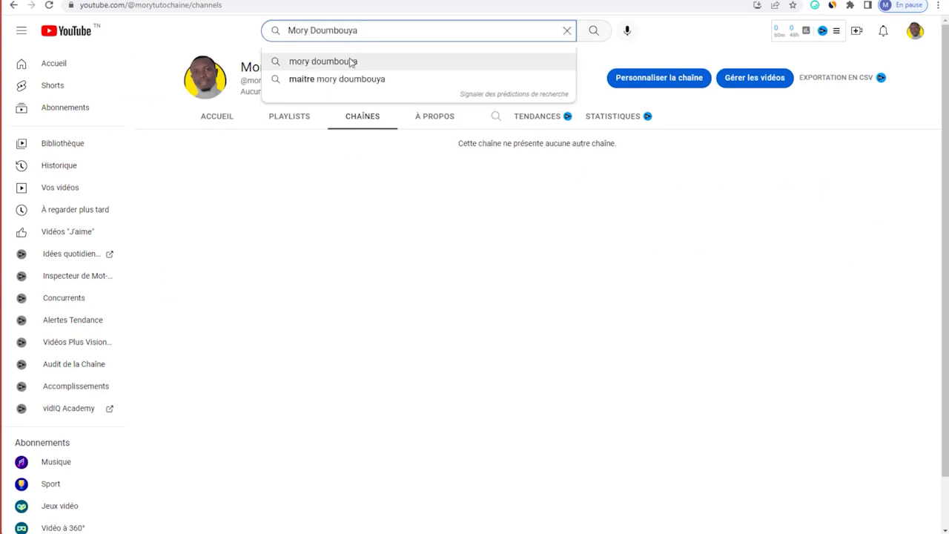
click(352, 62)
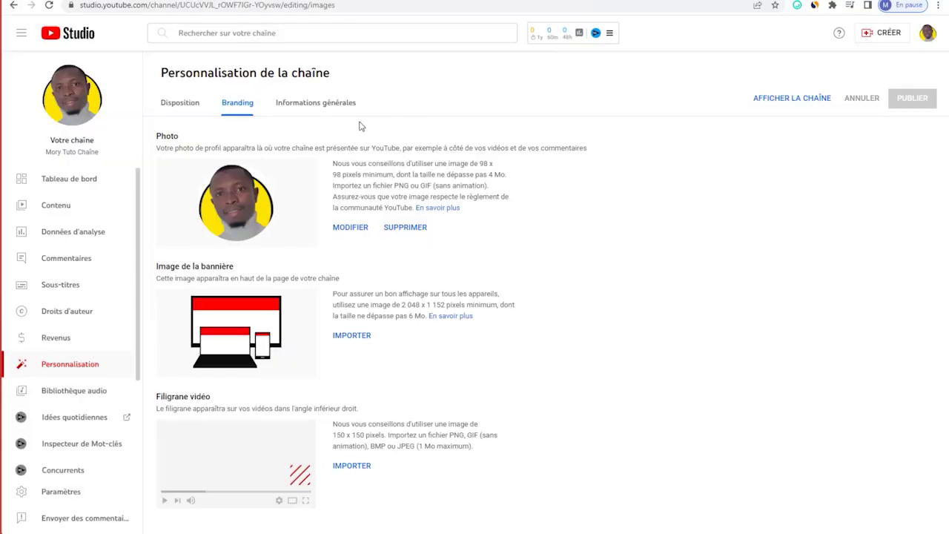
Enter the channel description "Une chaîne youtube qui parle des tuto sur youtube" in the general information.
click(327, 104)
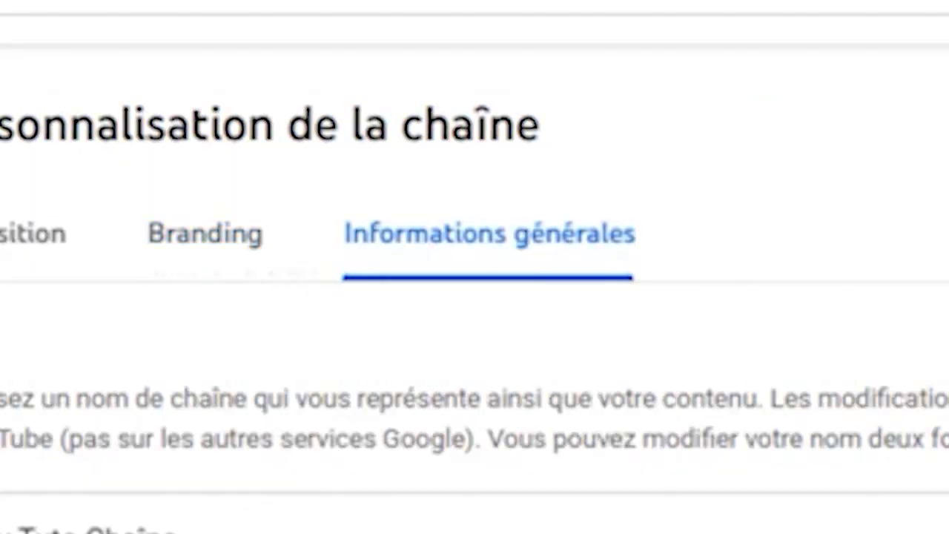
scroll(290, 265, down, 2)
click(294, 236)
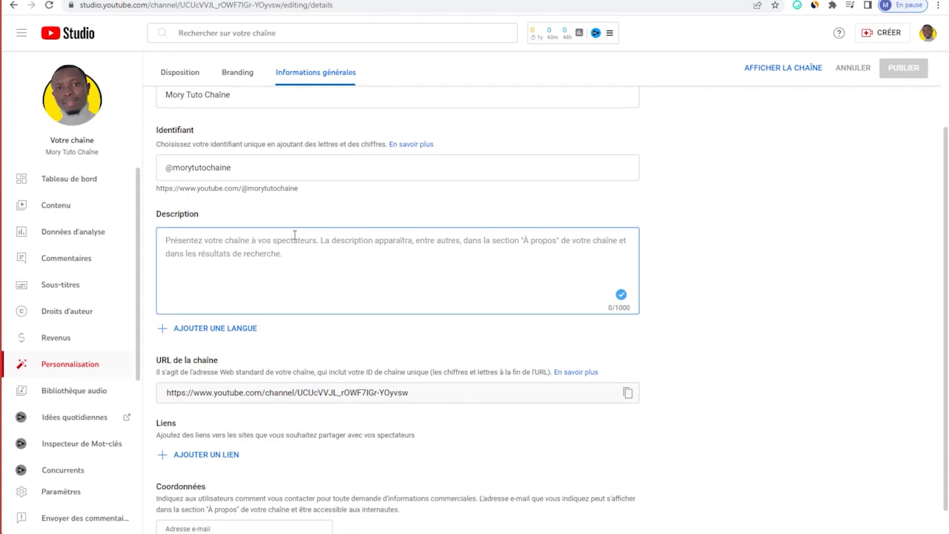
text(U)
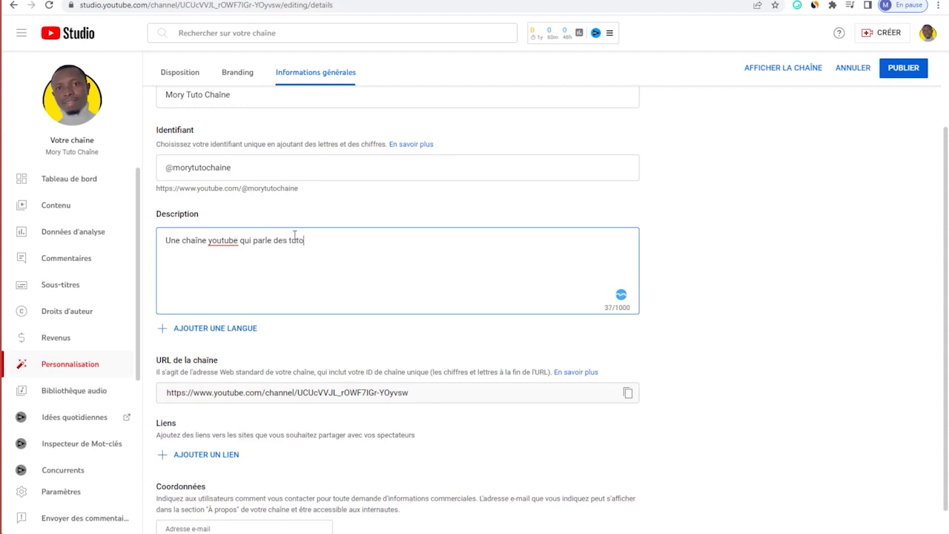
text(acebook)
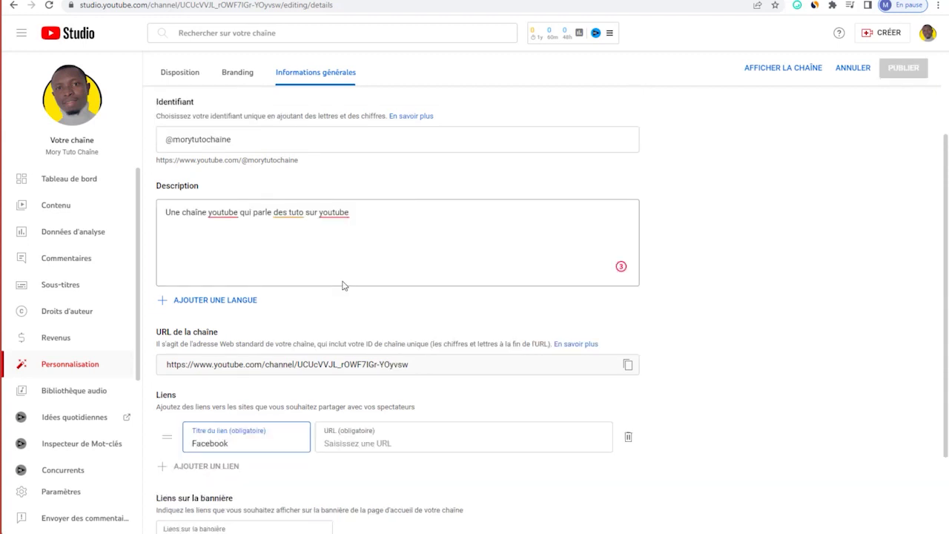
click(381, 445)
text(ttps://faceb)
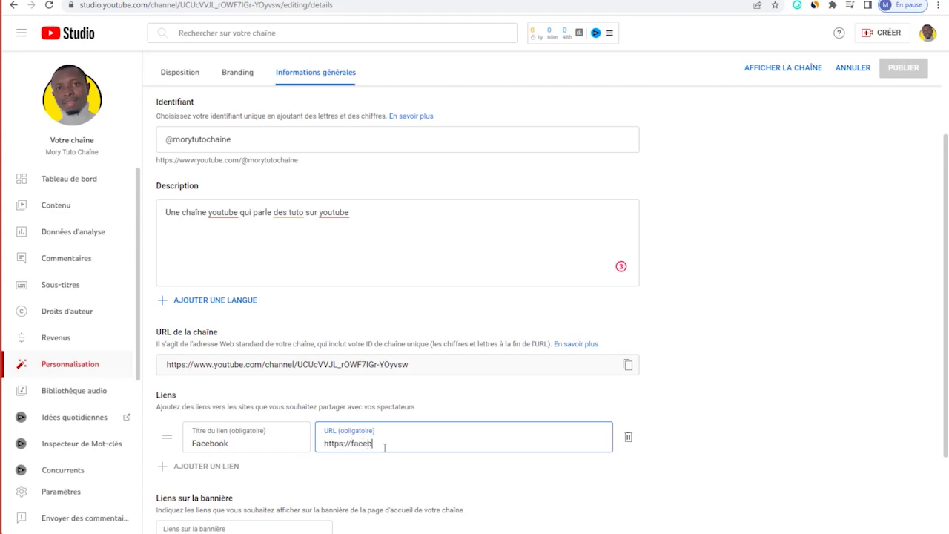
text(ook.com)
click(720, 374)
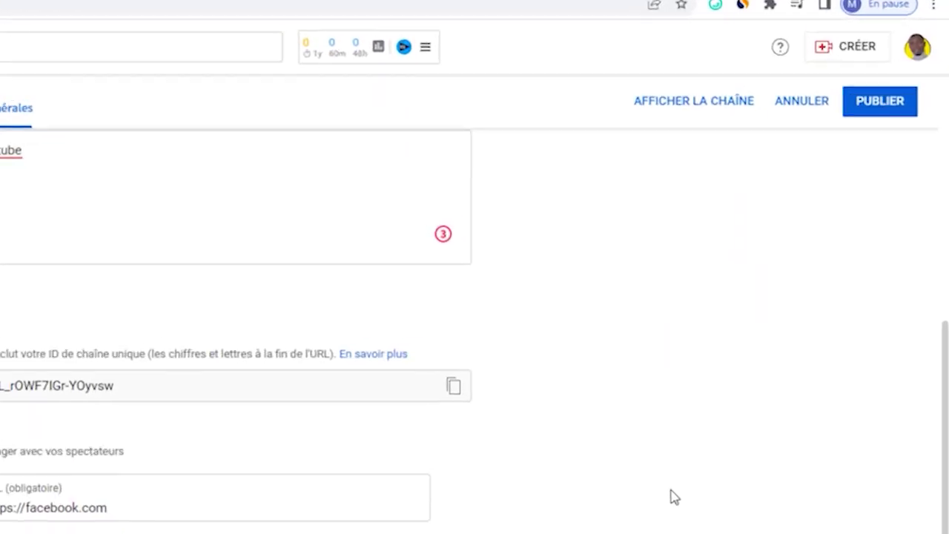
click(873, 161)
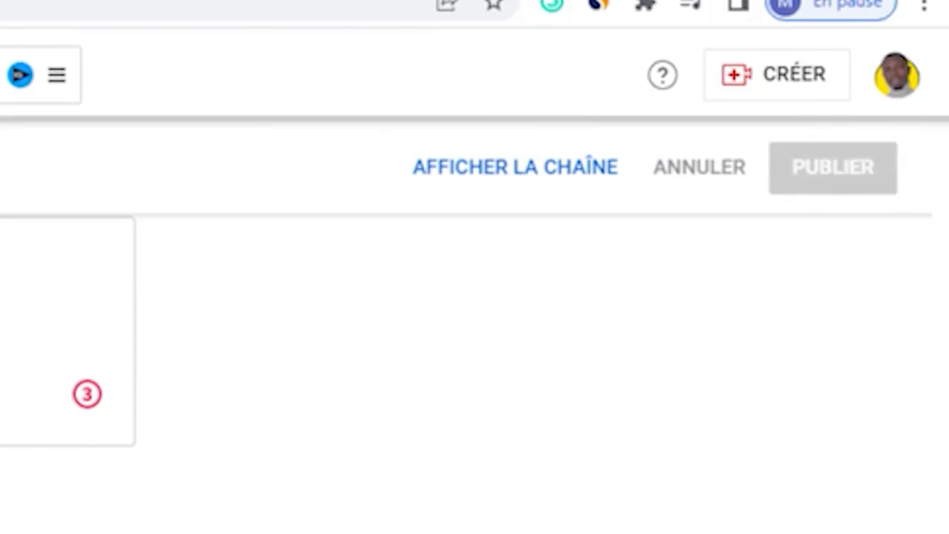
click(385, 445)
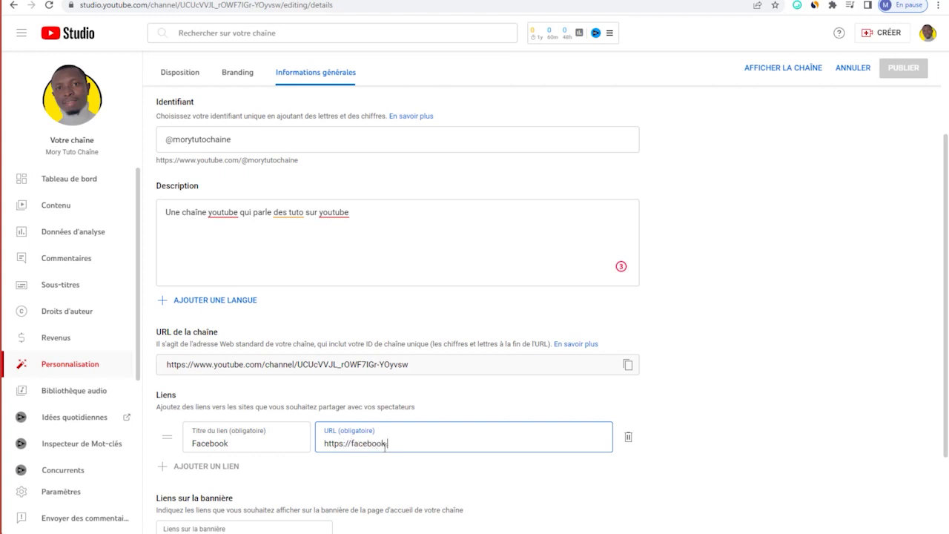
text(.com)
click(719, 374)
scroll(737, 358, down, 3)
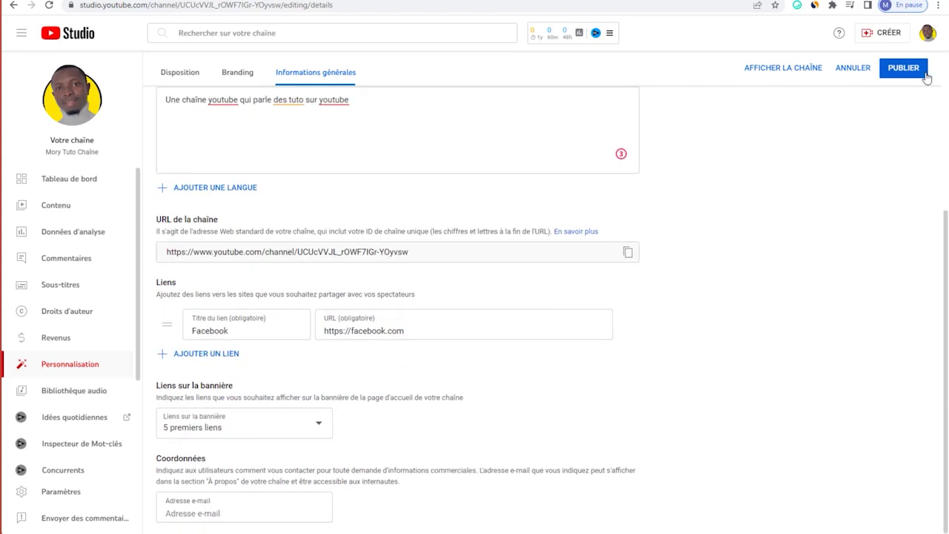
click(903, 68)
Open the default upload settings in the channel's YouTube Studio settings.
scroll(593, 374, down, 3)
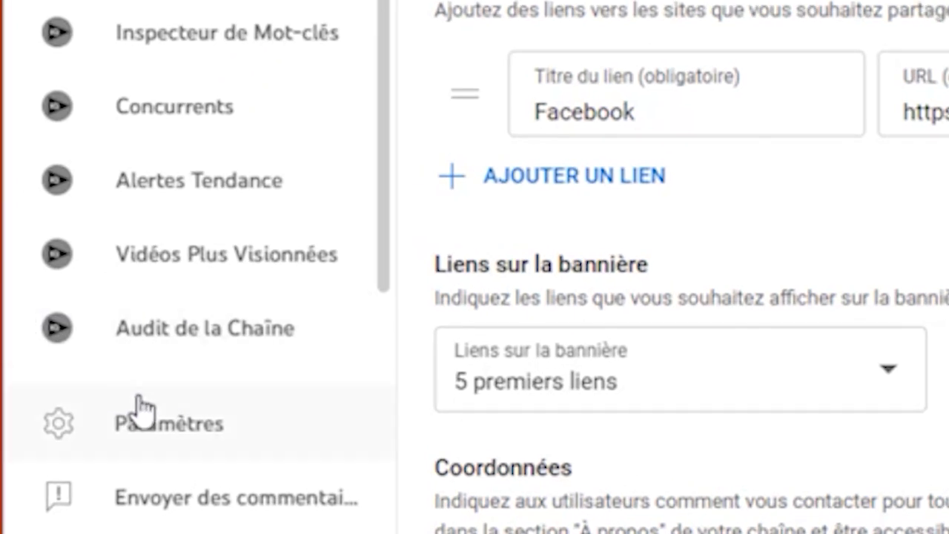
click(158, 432)
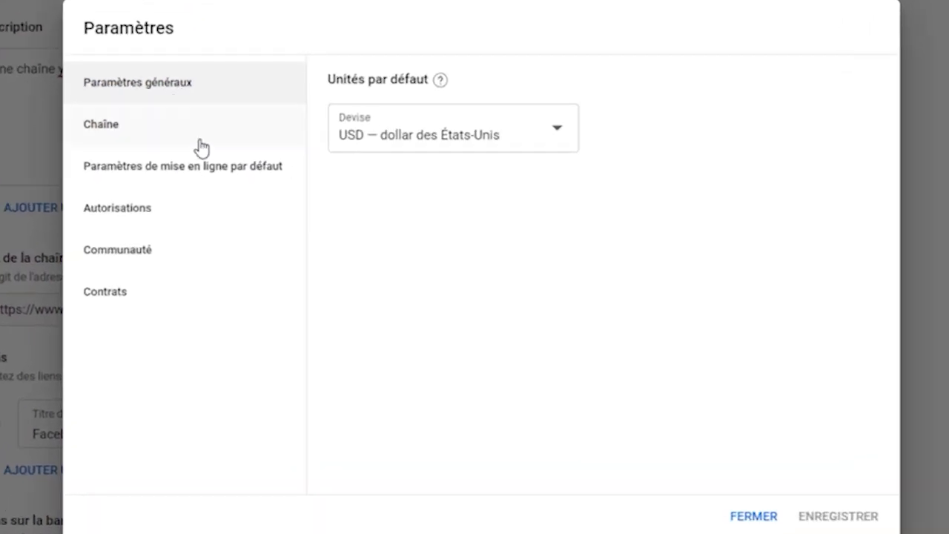
click(223, 174)
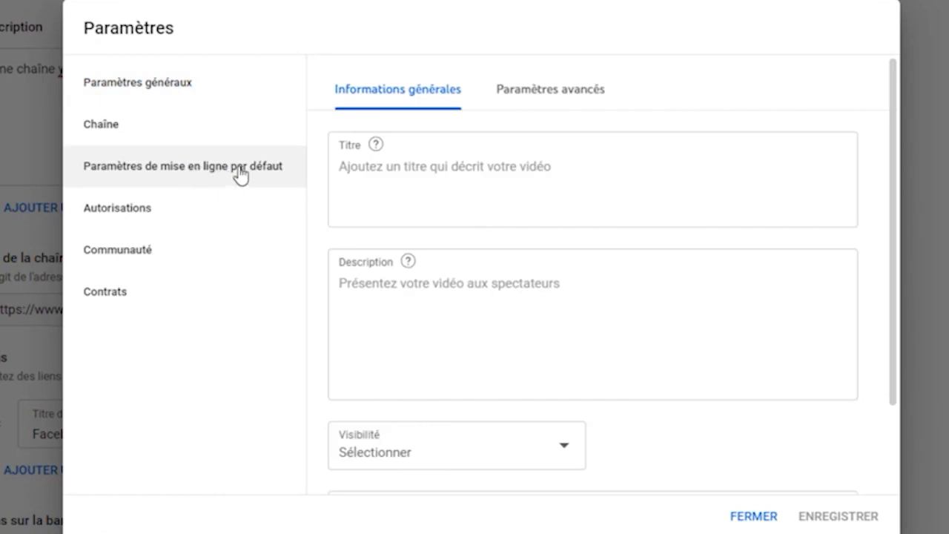
Set the default visibility for uploads to Privée and enter "#" in the default tags.
click(349, 285)
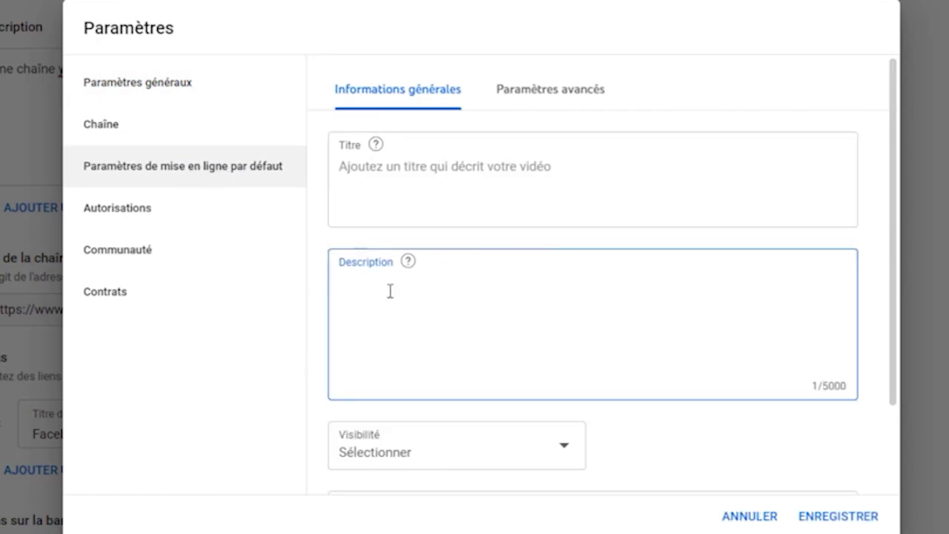
scroll(417, 369, down, 2)
click(435, 341)
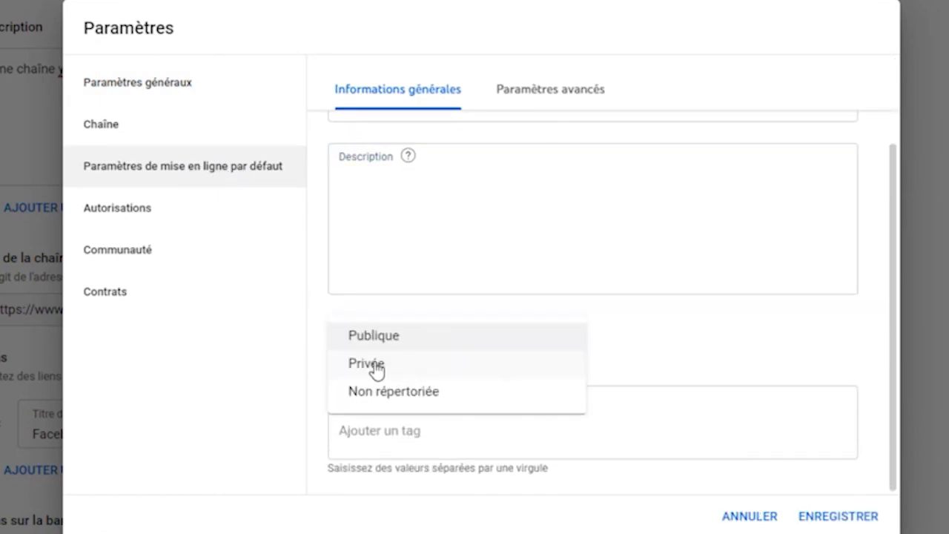
click(370, 363)
click(400, 418)
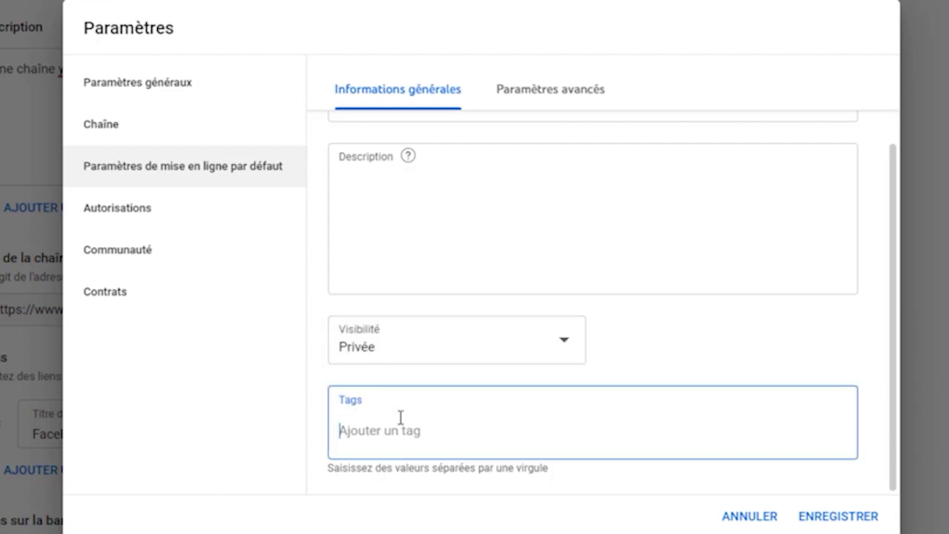
text(#)
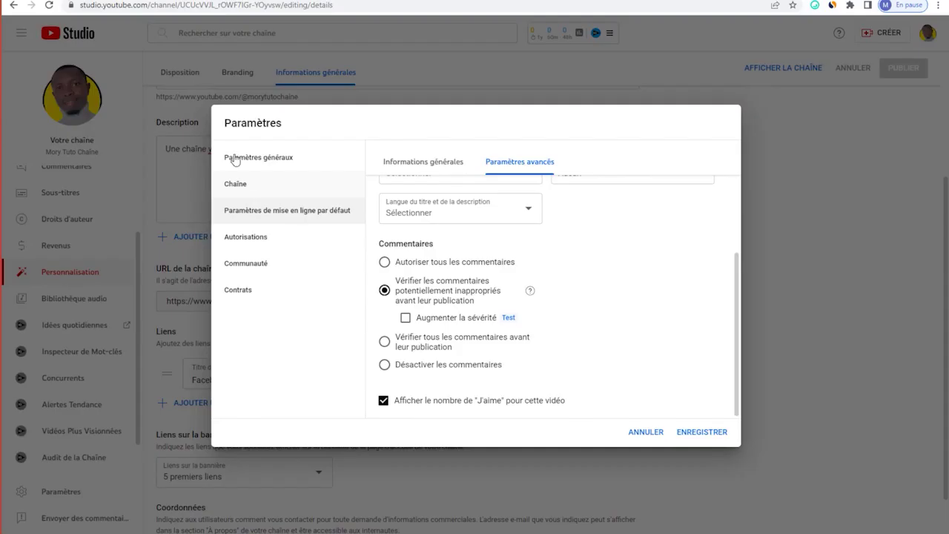
Set the channel's country of residence to France and save the settings.
click(236, 183)
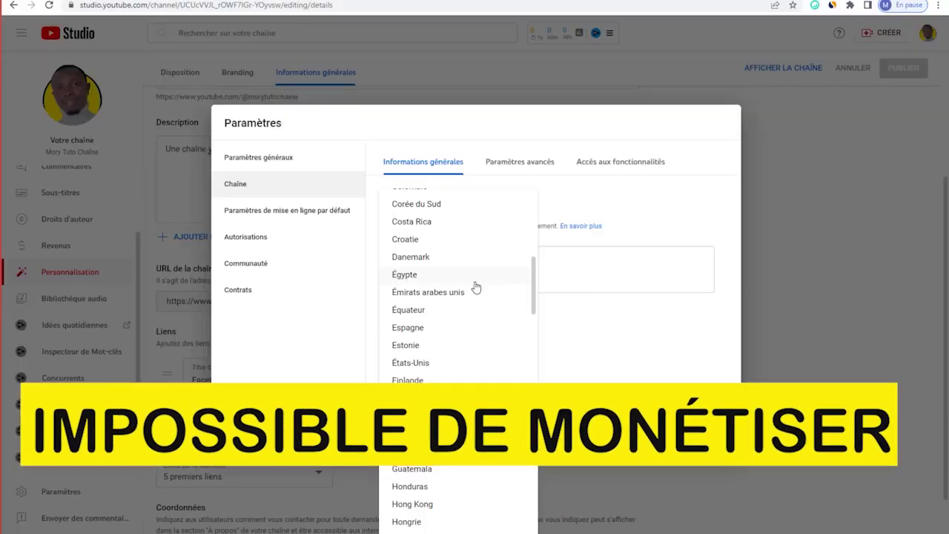
scroll(479, 293, down, 1)
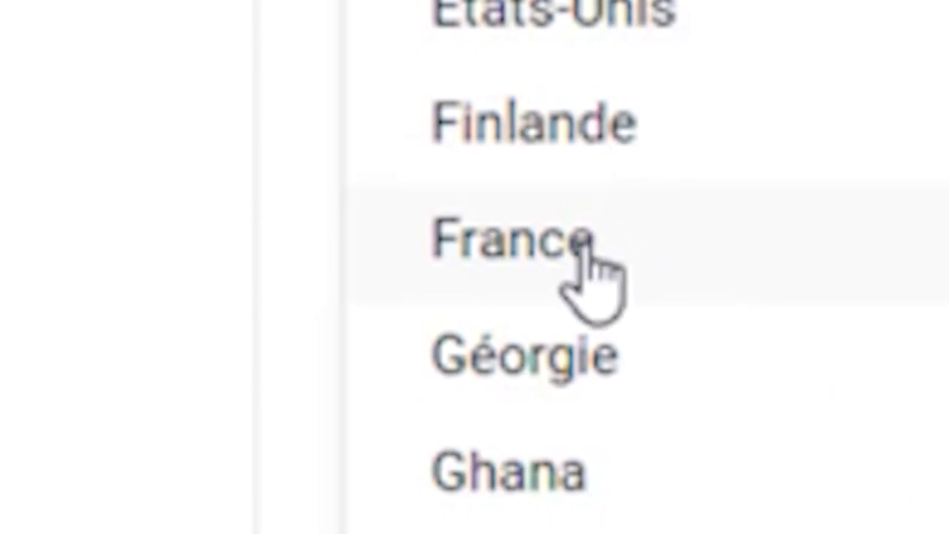
click(414, 307)
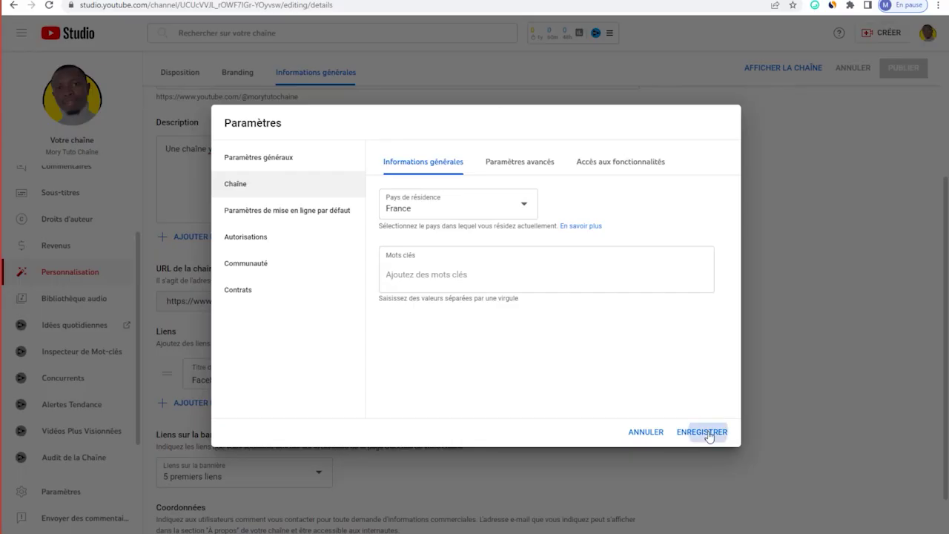
click(702, 431)
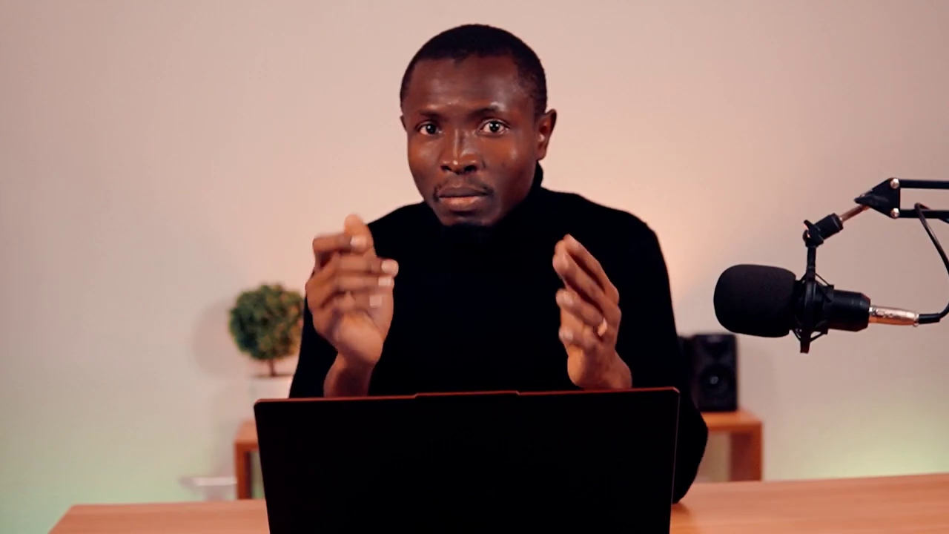